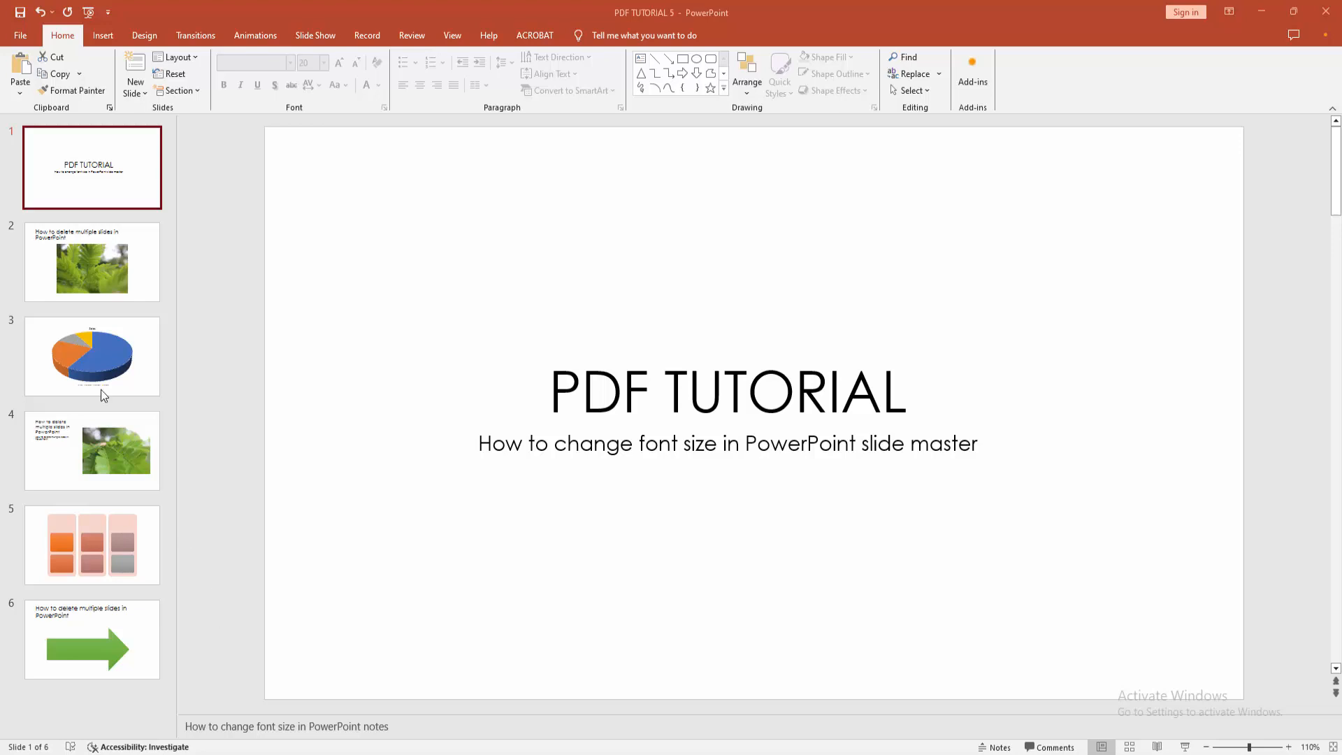
Step: Browse through the slides and return to the PDF TUTORIAL title slide
left_click(89, 276)
left_click(94, 331)
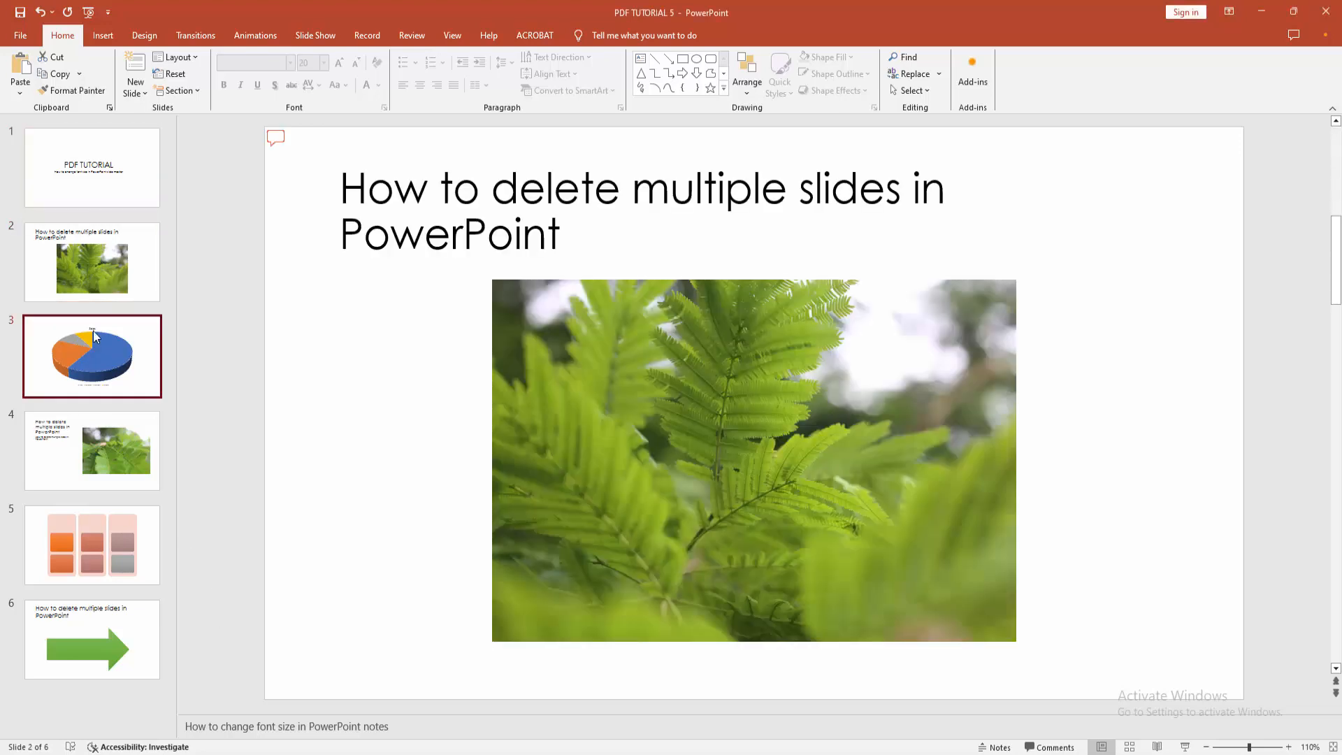
left_click(101, 169)
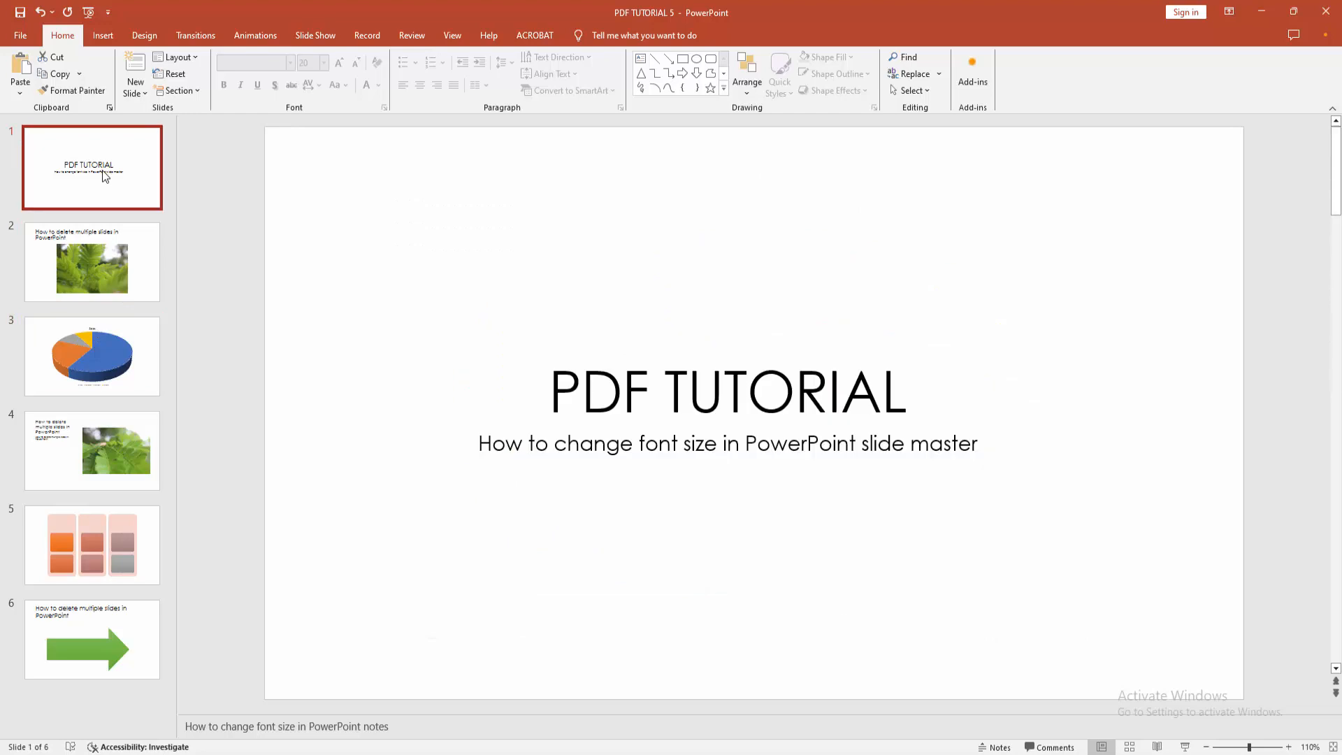
Step: Visit the Handout Master from the View ribbon and close it again
left_click(453, 35)
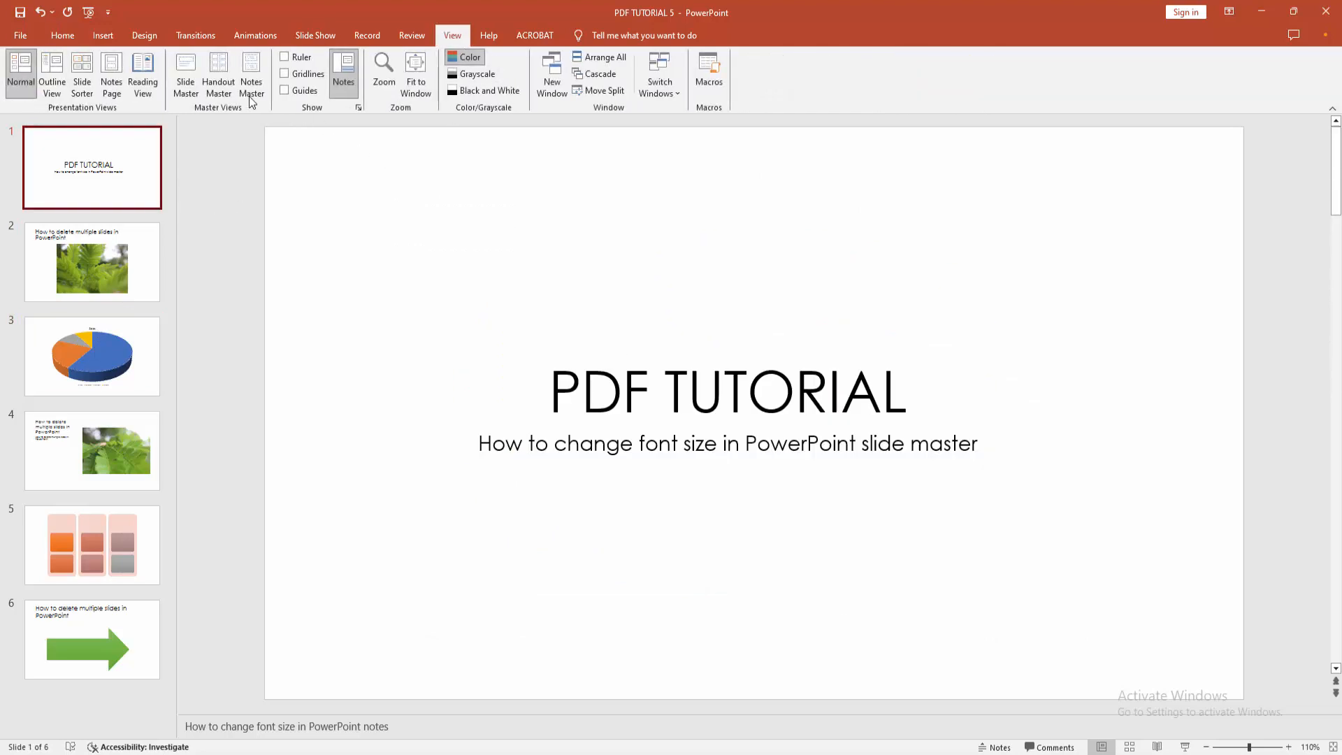
left_click(217, 73)
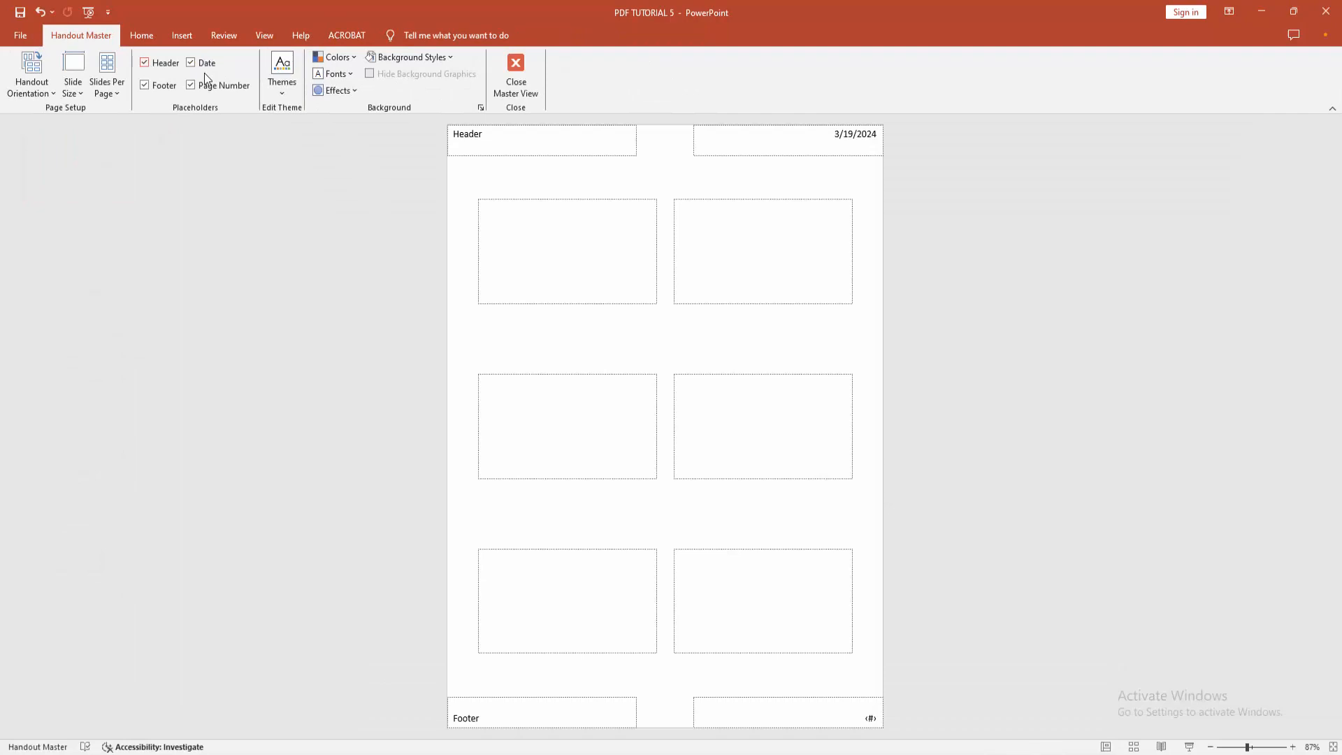
left_click(515, 74)
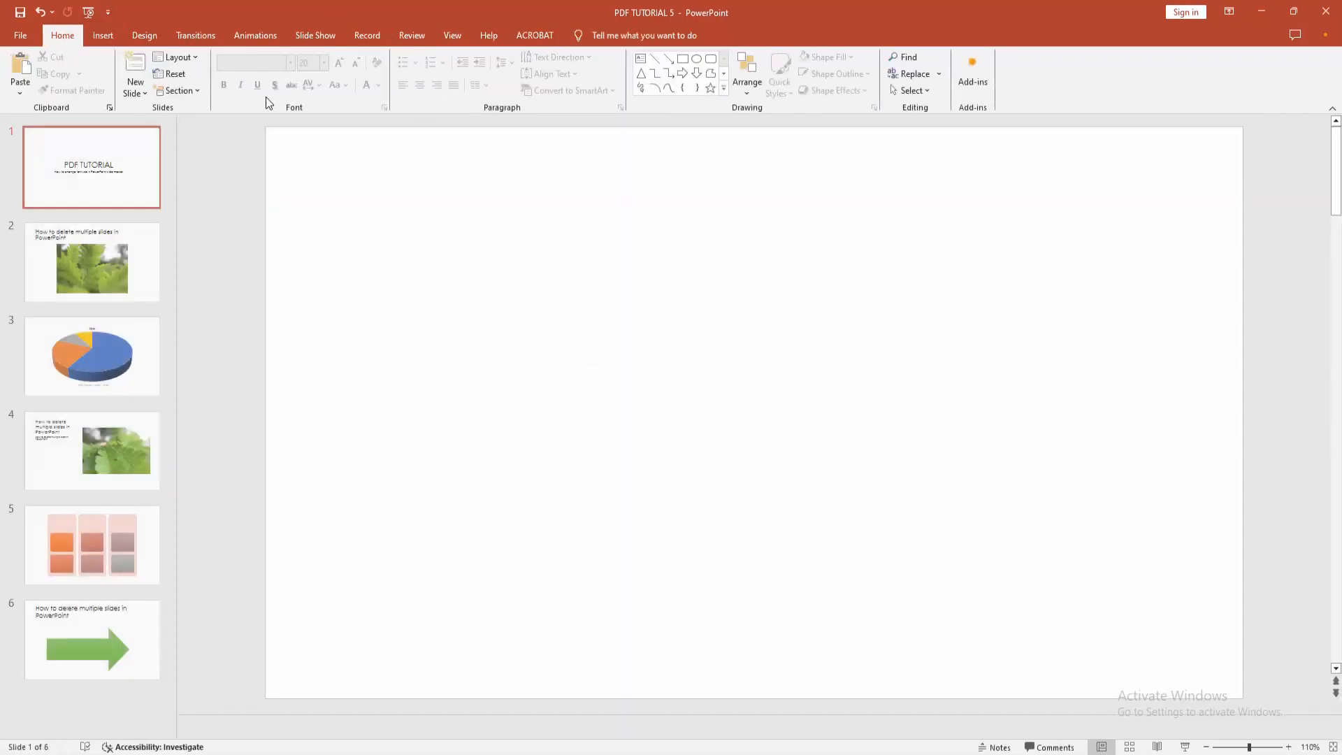
left_click(452, 35)
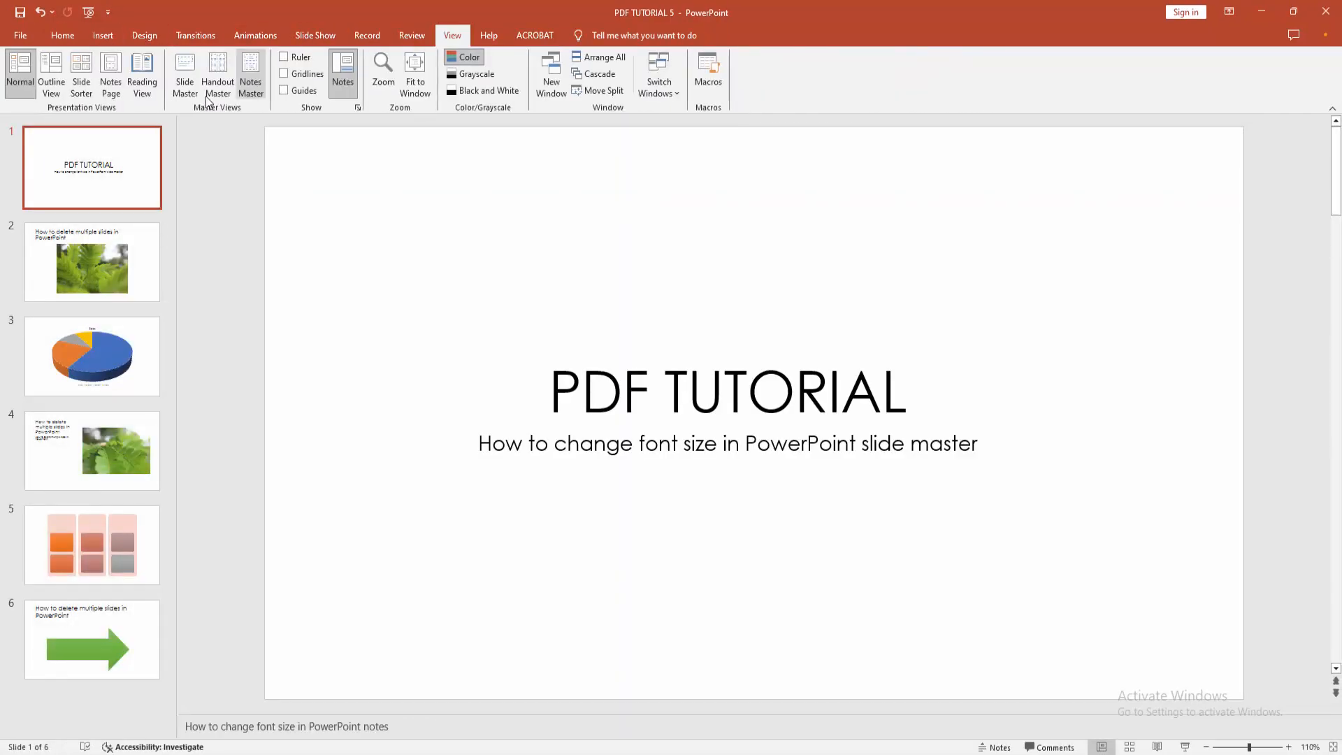
Step: Enter Slide Master view, select the parent master and highlight its whole title text
left_click(184, 78)
scroll(123, 199, "up", 3)
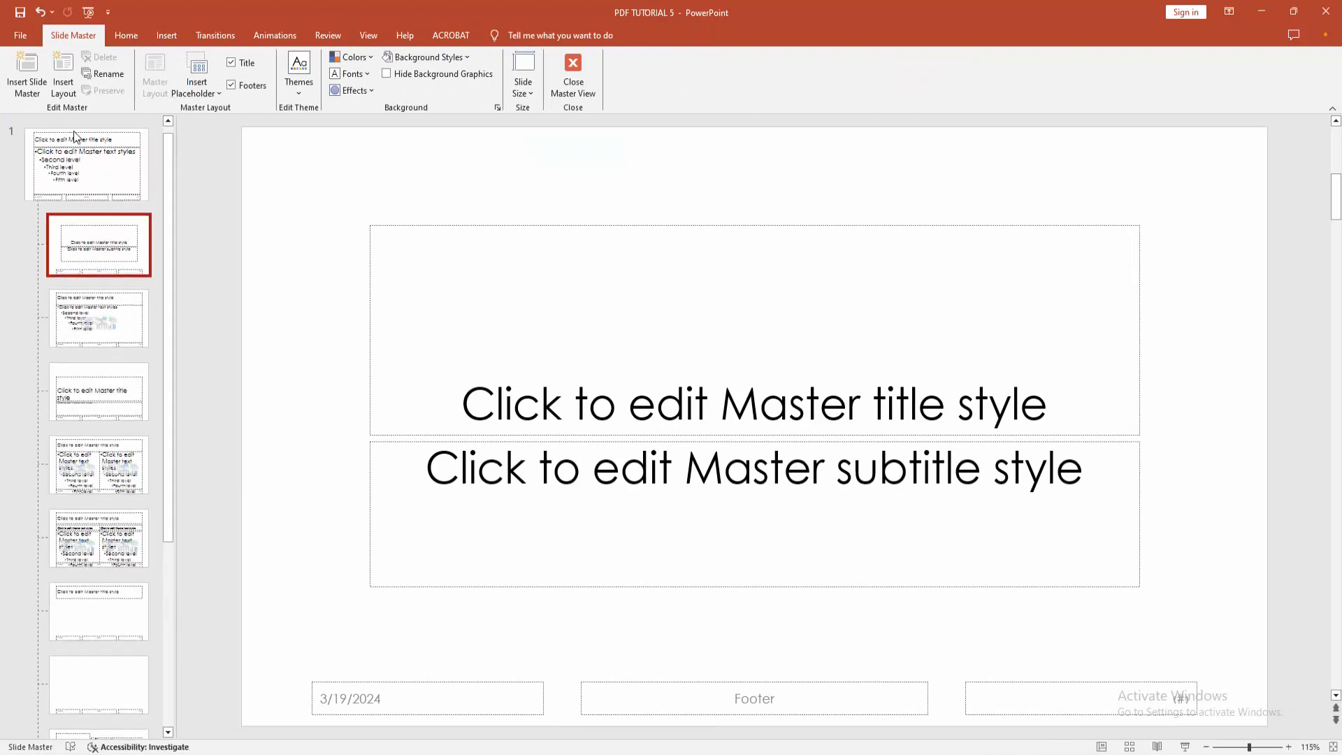
left_click(86, 164)
left_click(535, 216)
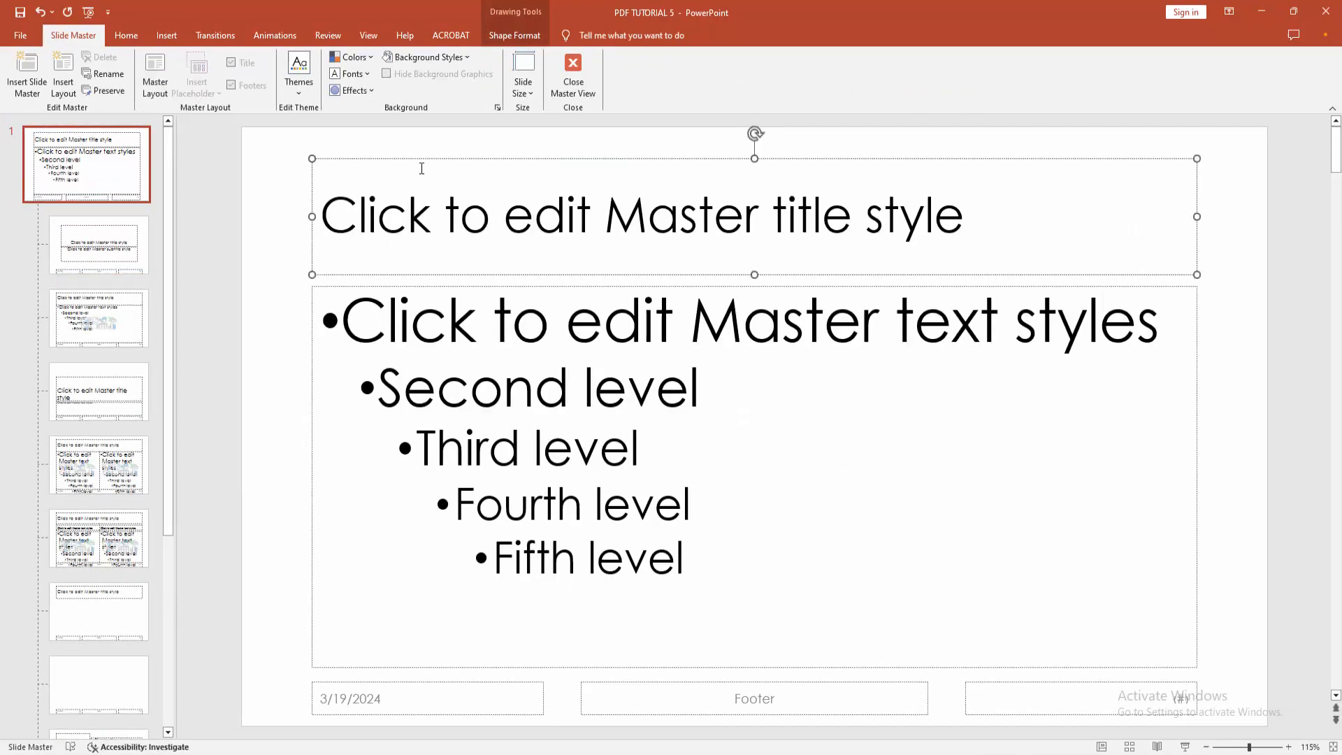
left_click_drag(974, 216, 375, 246)
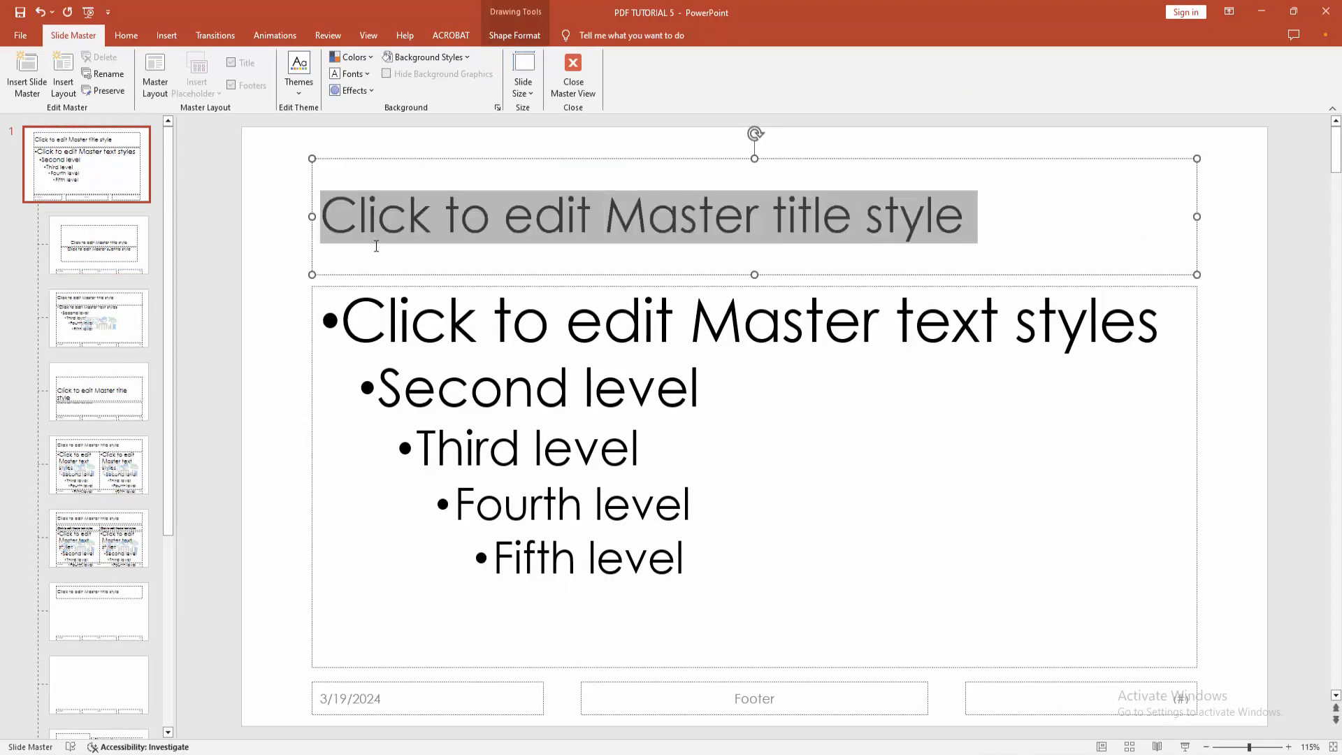
Step: Adjust the master title to 40 pt using Decrease and Increase Font Size
left_click(126, 35)
left_click(342, 64)
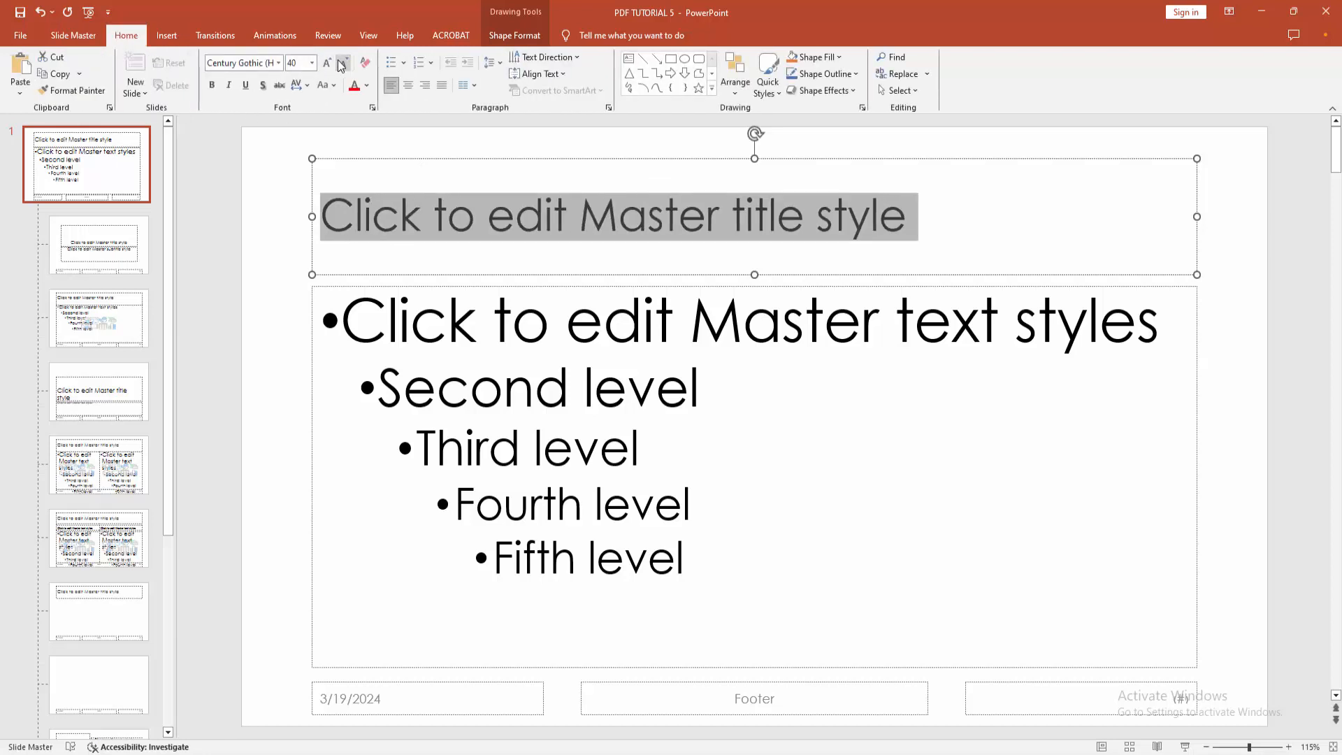
left_click(326, 64)
Step: Select all five body text levels and shrink them one font-size step
left_click(436, 388)
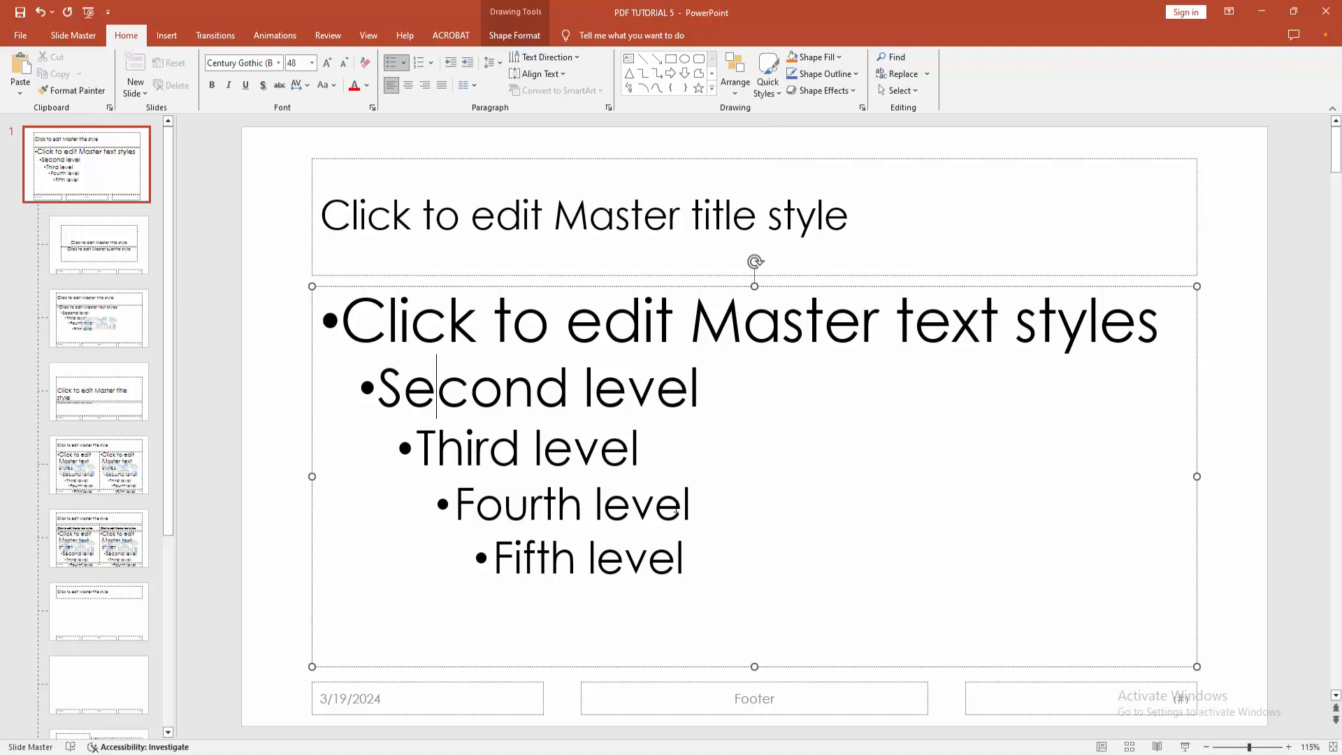
key("ctrl+a")
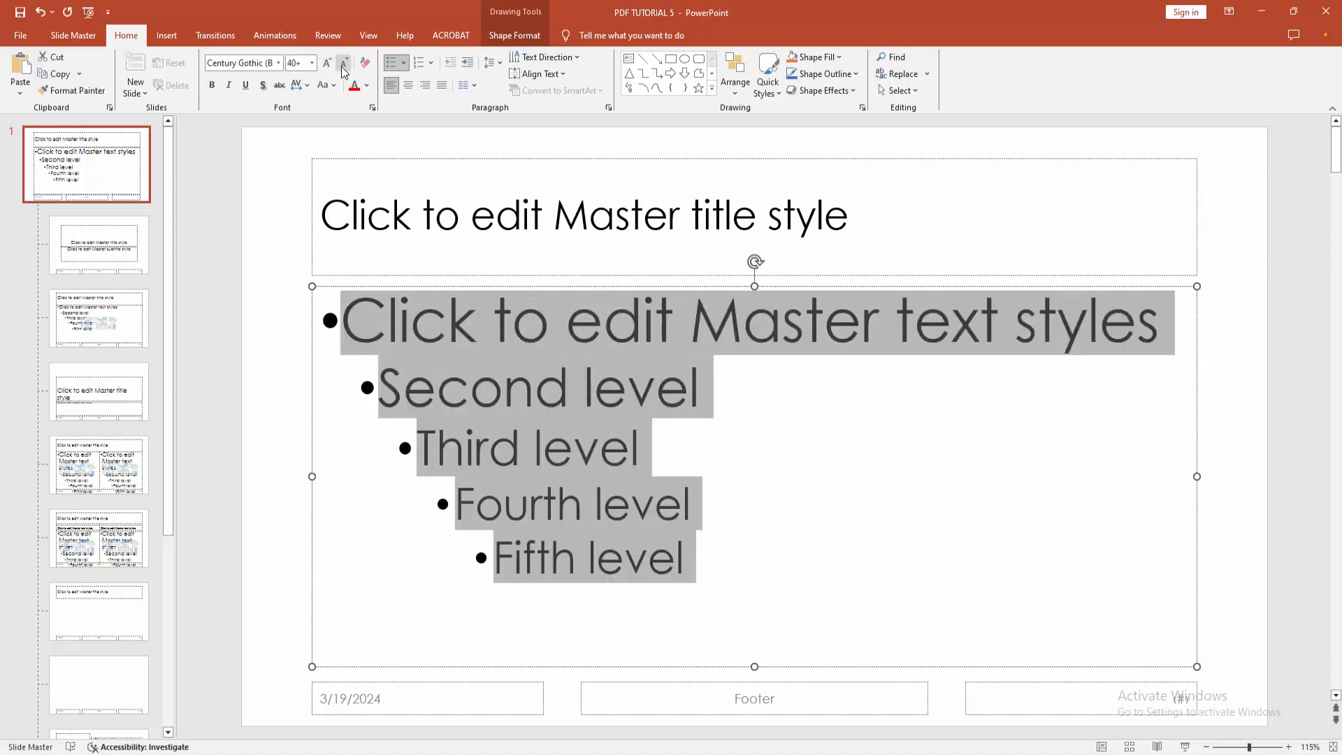
left_click(343, 66)
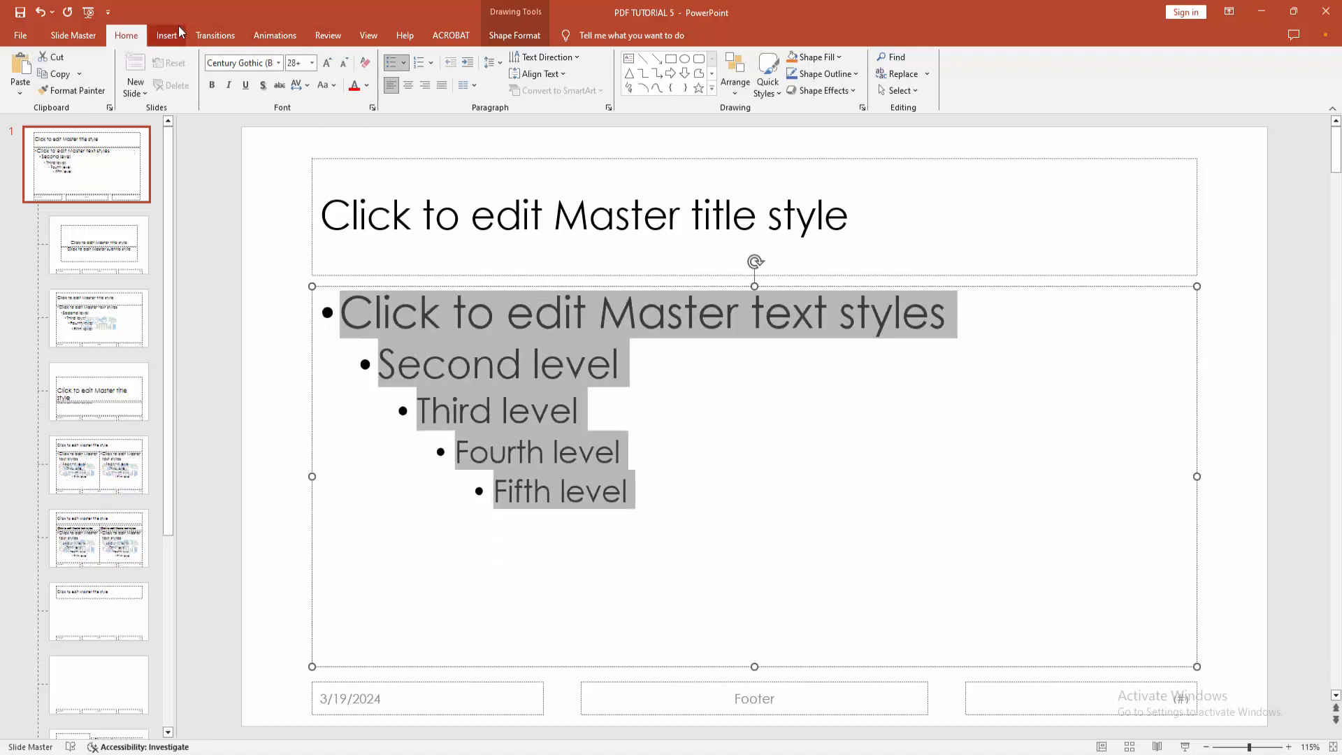
left_click(74, 36)
Step: Close Master View to return to the title slide in normal view
left_click(576, 74)
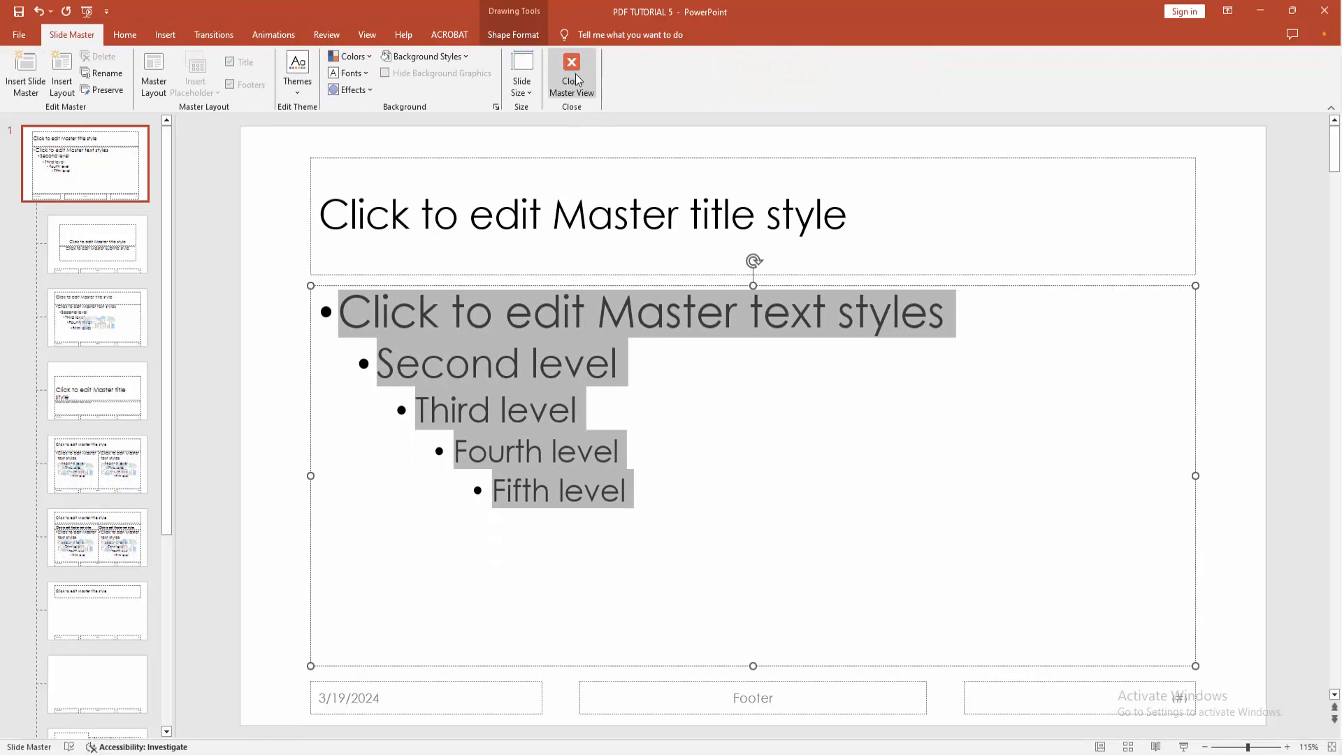